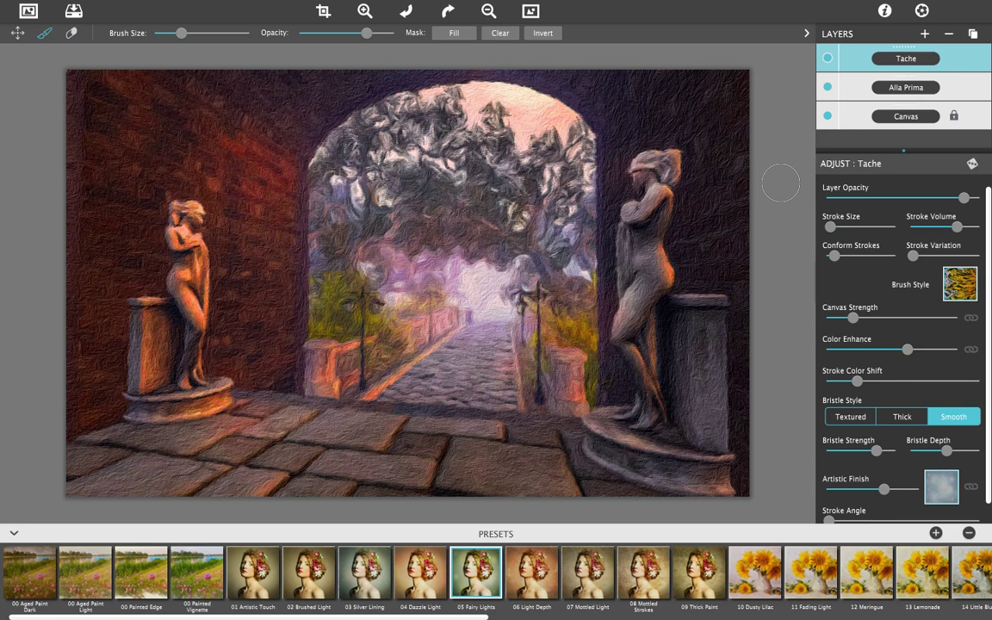
# - Page through the welcome tour (Detail Ellipse, Brush Tools, Layer Blending), then close it
pyautogui.click(886, 12)
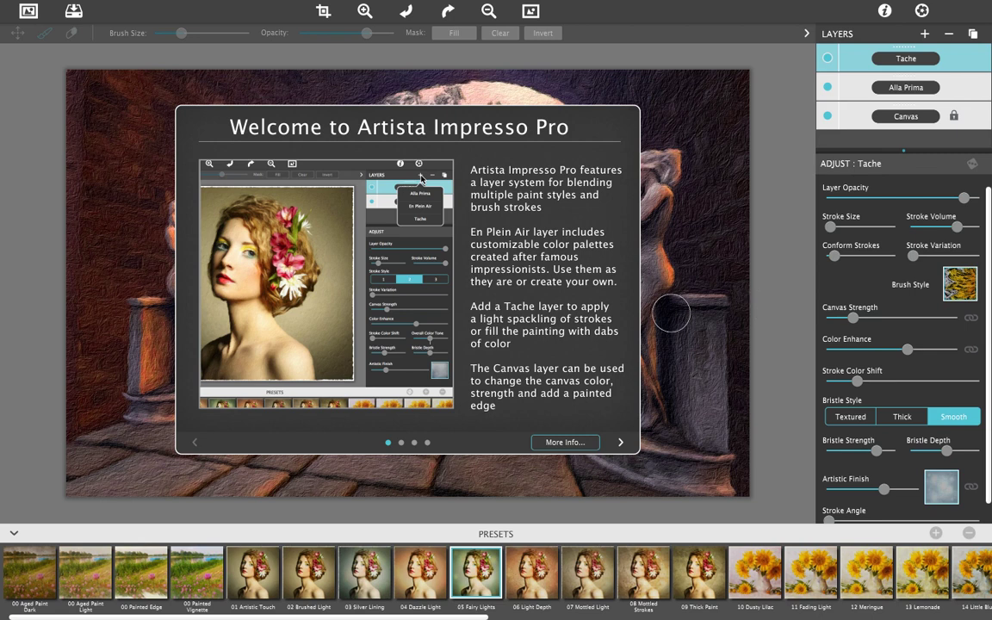
pyautogui.click(621, 443)
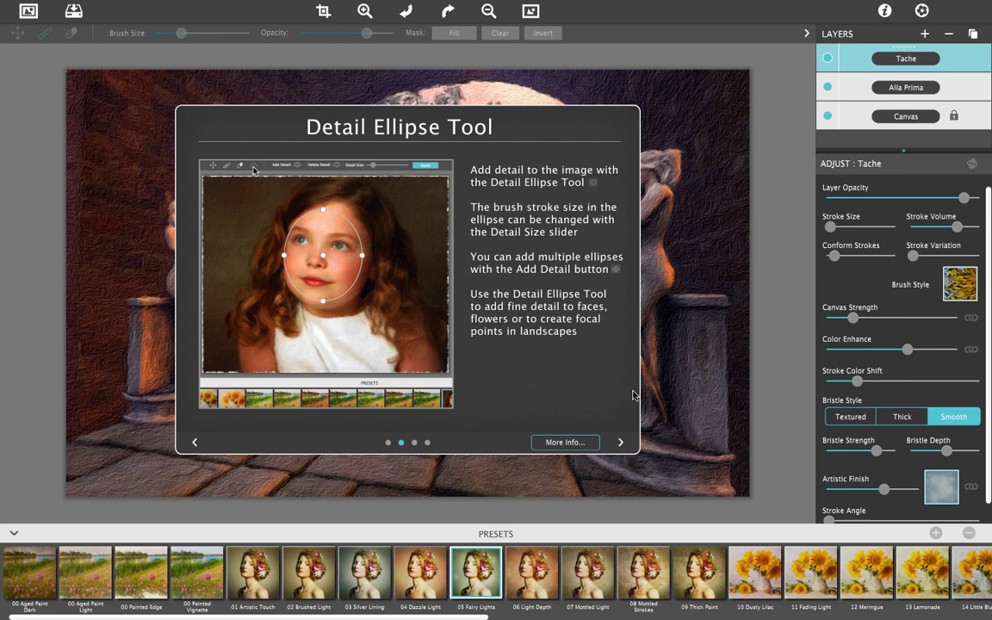
pyautogui.click(622, 443)
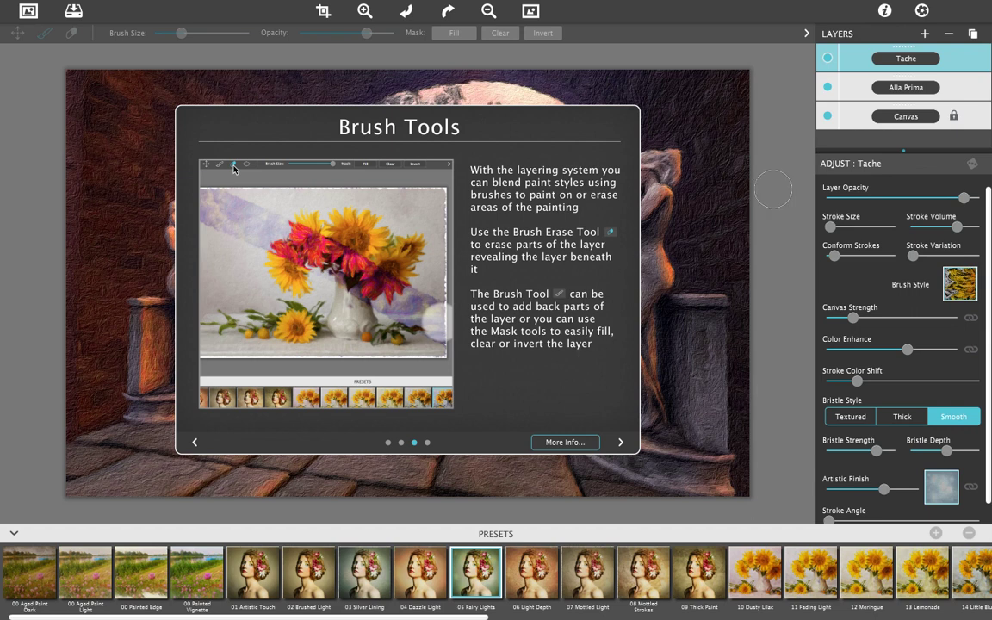
pyautogui.click(623, 445)
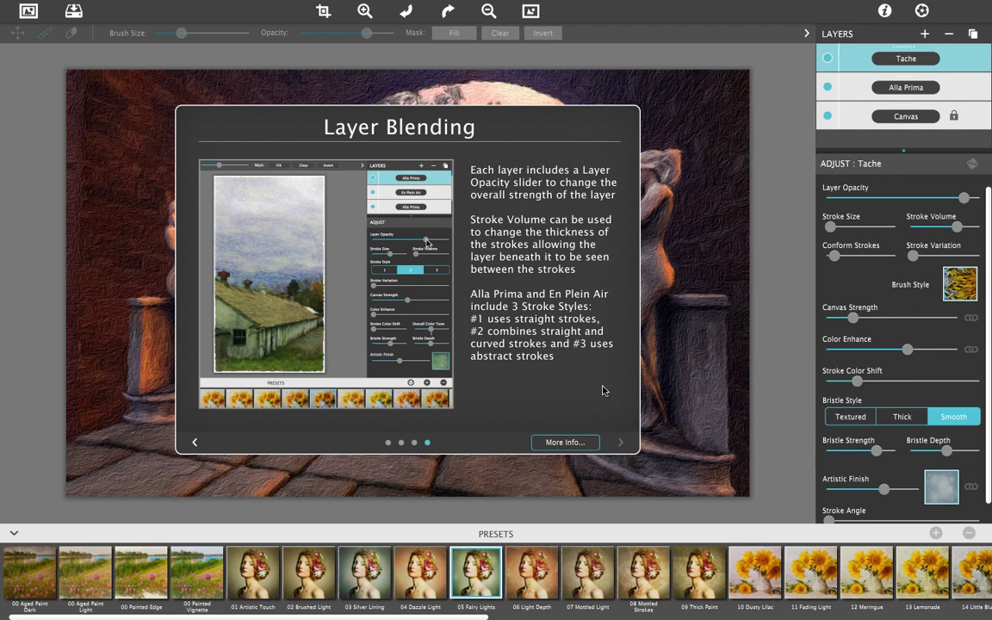
pyautogui.click(685, 328)
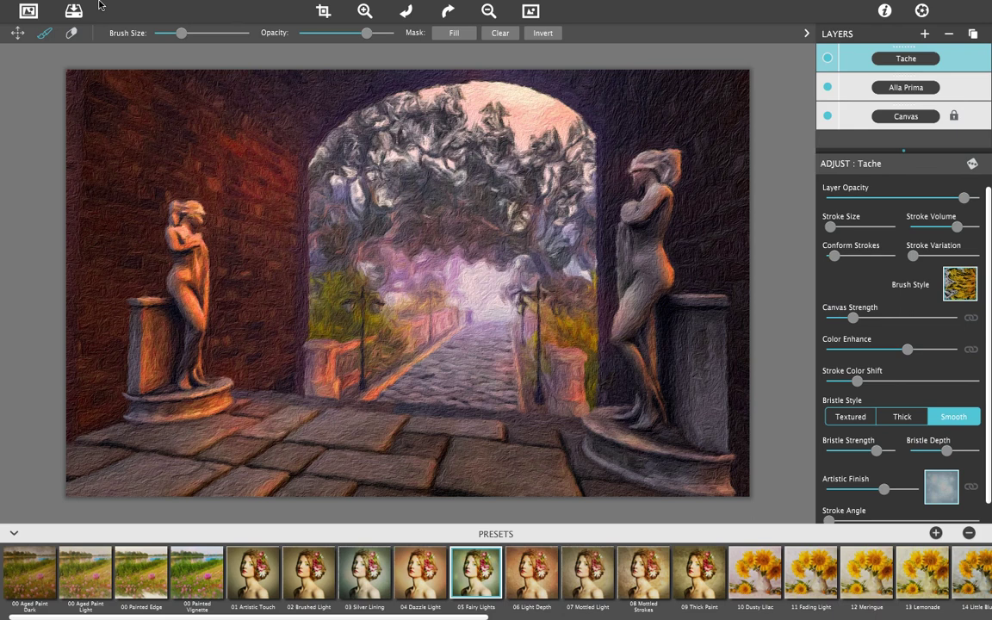
# - In the open-image dialog, preview photos 0016 through 0020 Bal Harbour.jpg at full size
pyautogui.click(30, 16)
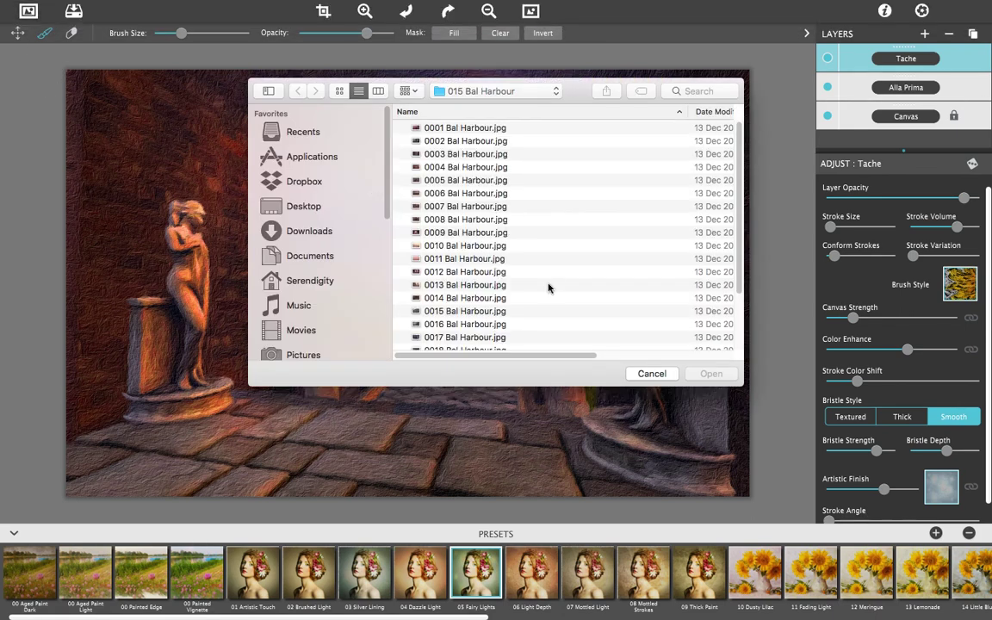
pyautogui.scroll(-3, 550, 288)
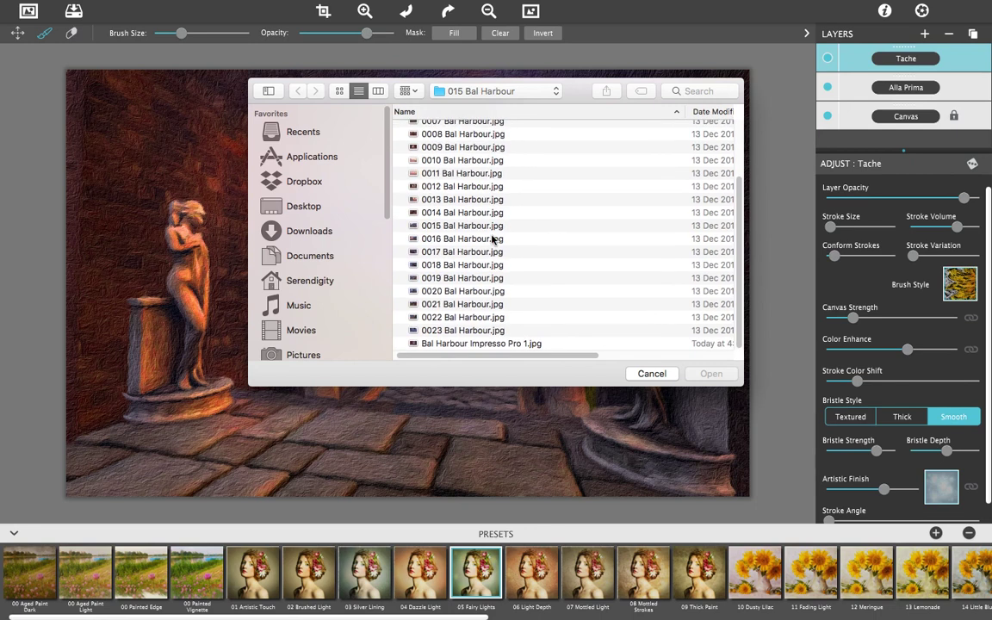
pyautogui.click(494, 239)
pyautogui.press('space')
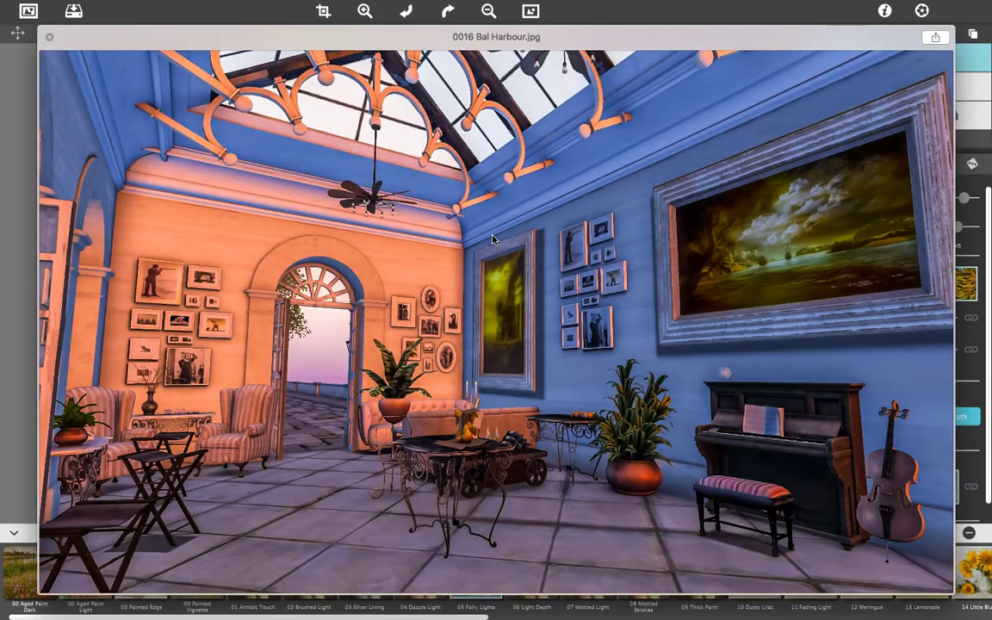
pyautogui.press('Down')
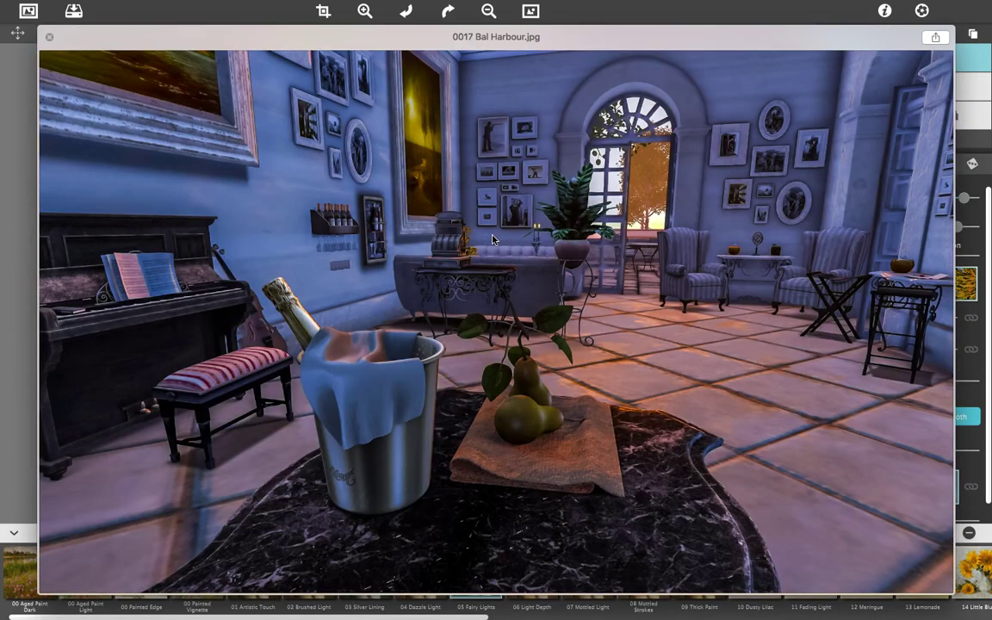
pyautogui.press('Down')
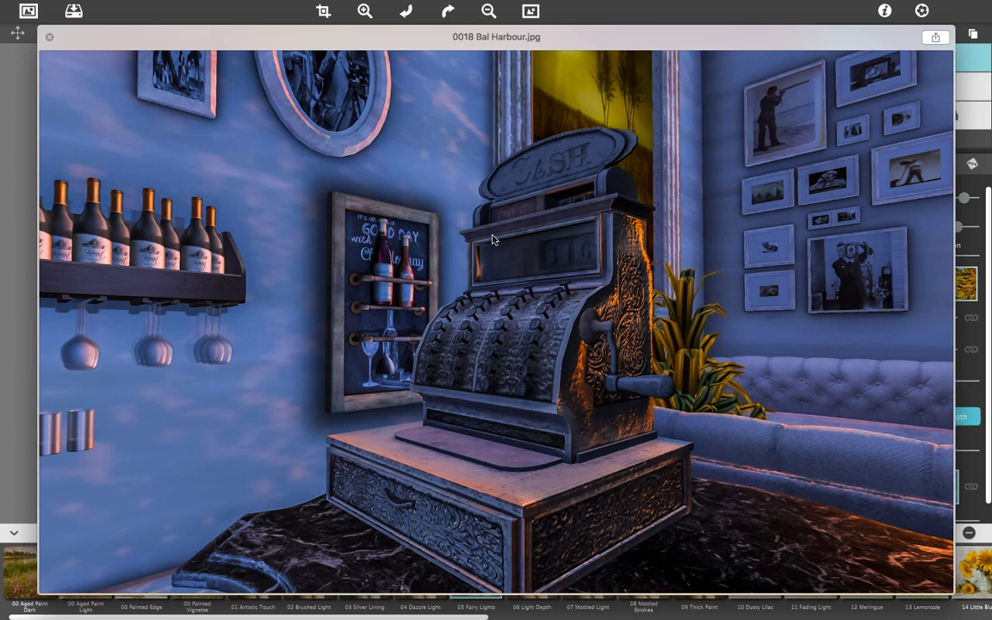
pyautogui.press('Down')
pyautogui.press('Down')
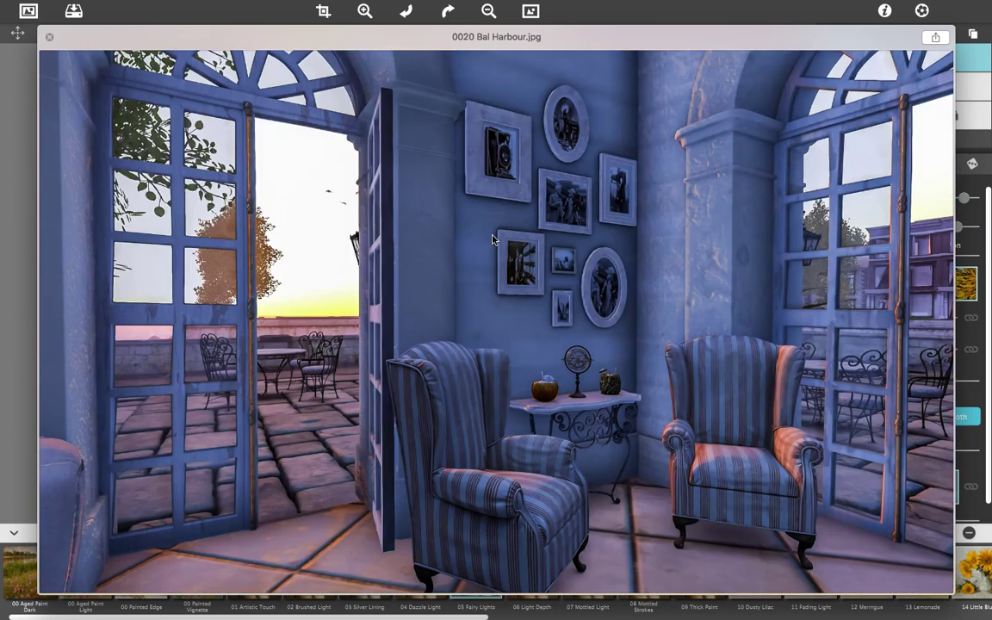
# - Preview 0021 and 0022 Bal Harbour.jpg, then settle on the bridge photo 0021
pyautogui.press('Down')
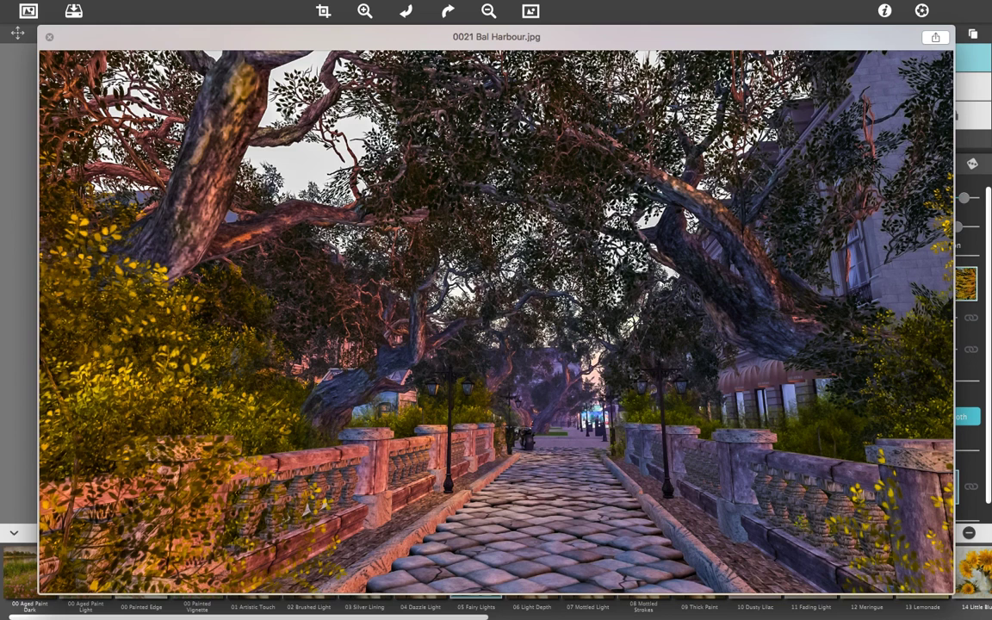
pyautogui.press('Down')
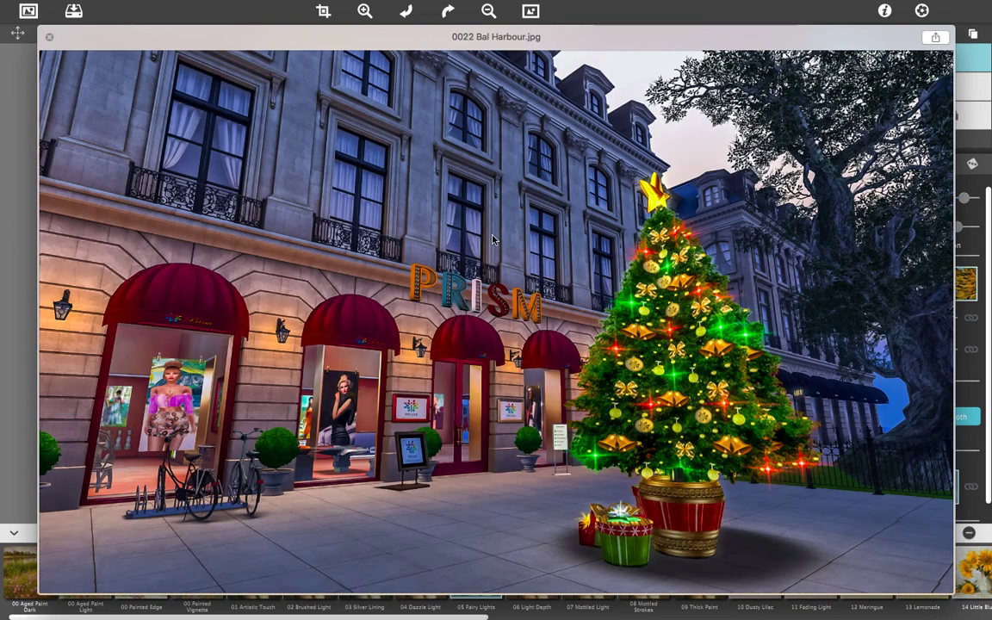
pyautogui.press('Down')
pyautogui.press('space')
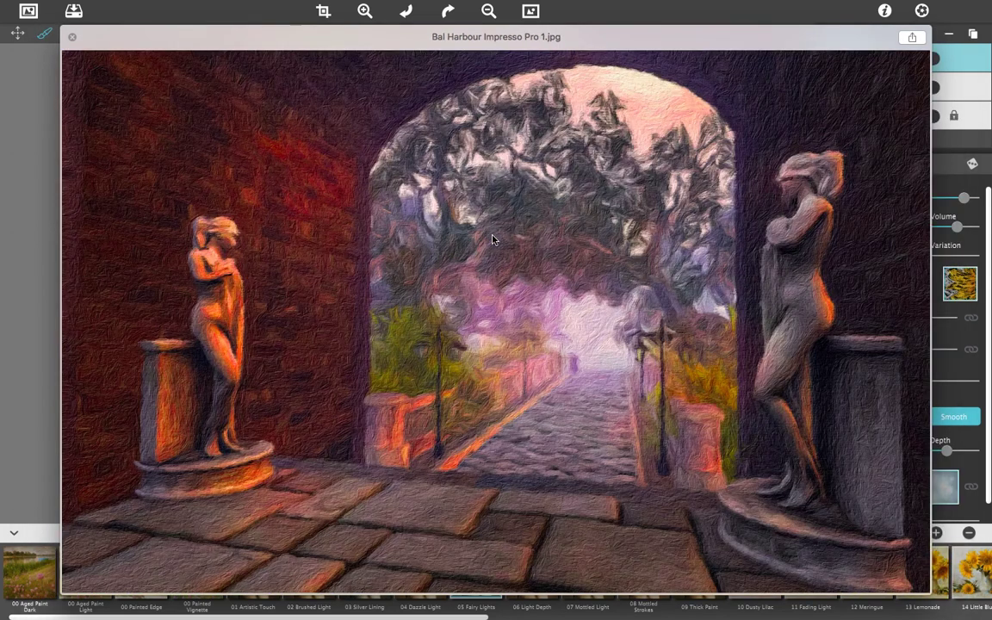
pyautogui.press('space')
pyautogui.press('Up')
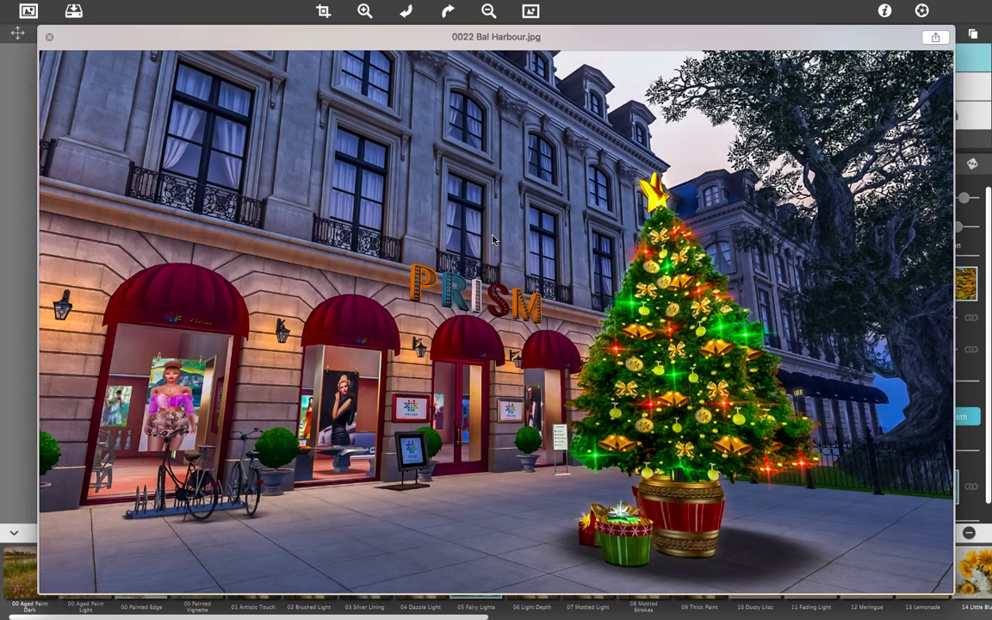
pyautogui.press('Up')
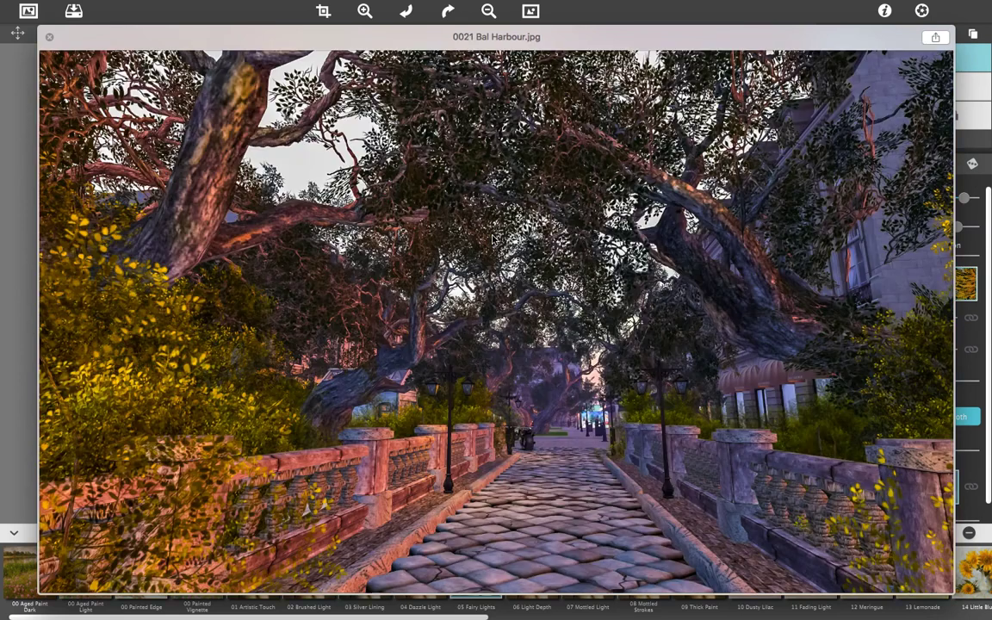
pyautogui.press('space')
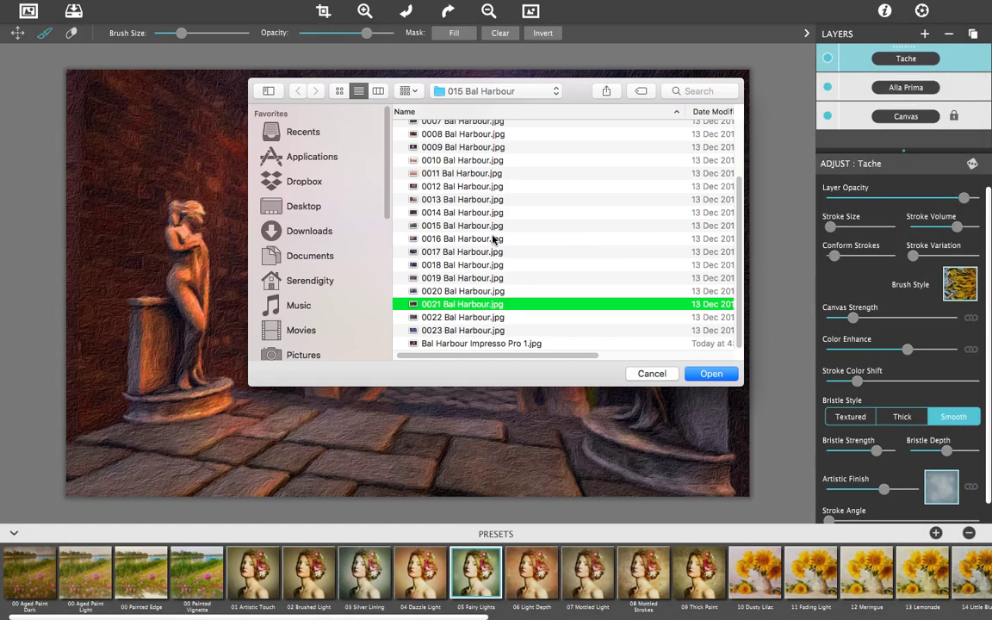
# - Load 0021 Bal Harbour.jpg and apply the 00 Aged Paint Light preset
pyautogui.click(711, 375)
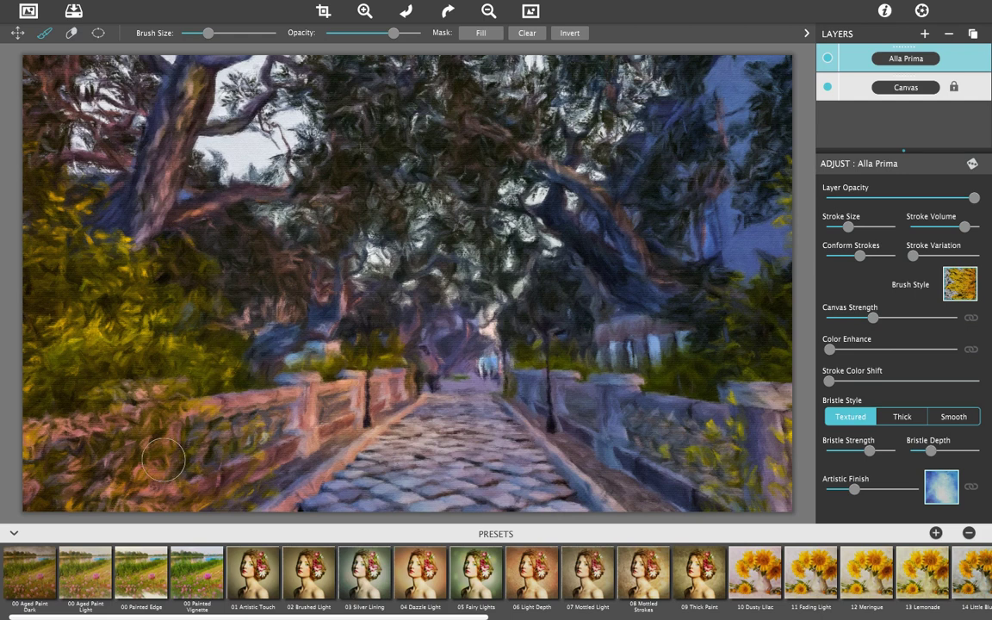
pyautogui.click(88, 594)
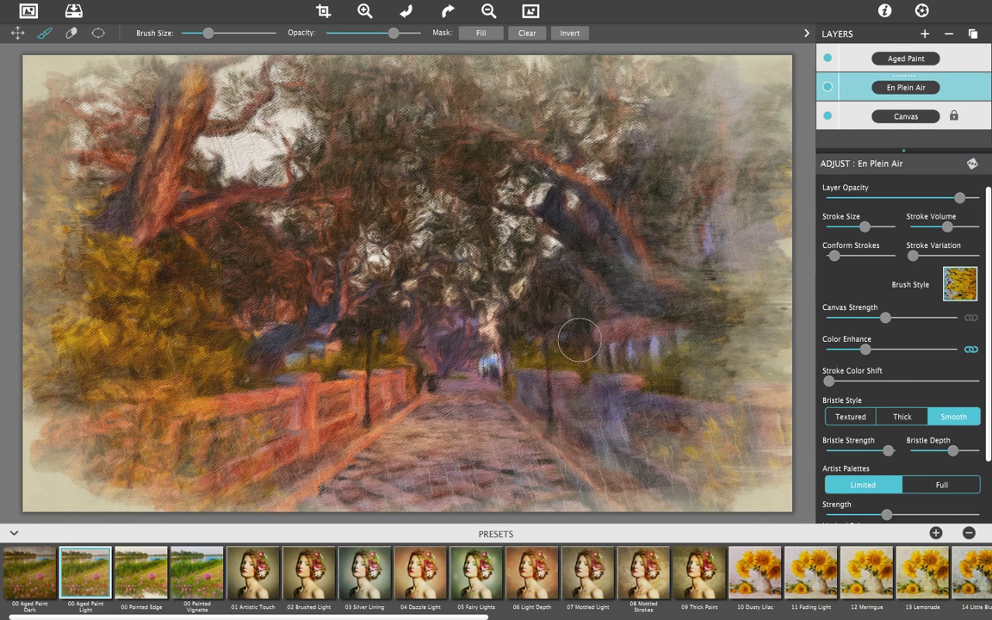
# - Place a tall, tilted detail ellipse over the centre of the bridge
pyautogui.click(98, 33)
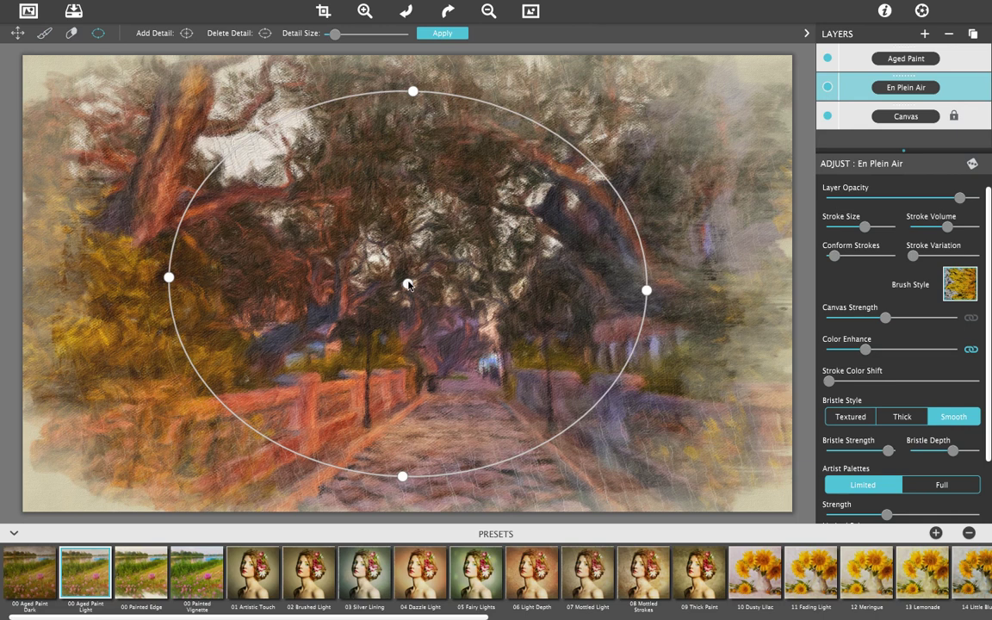
pyautogui.moveTo(407, 285); pyautogui.dragTo(433, 309)
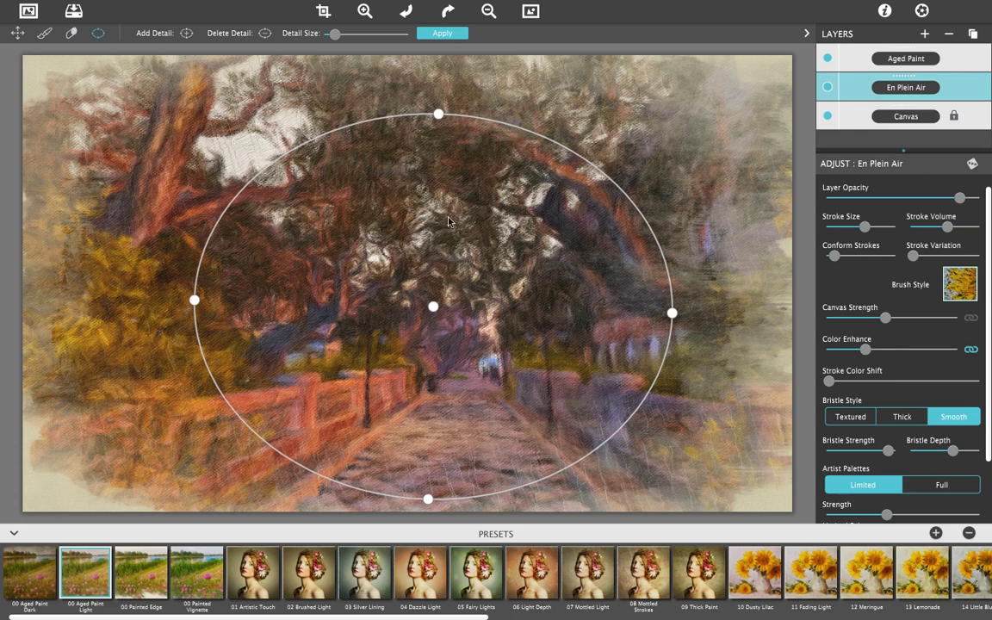
pyautogui.moveTo(438, 115); pyautogui.dragTo(182, 137)
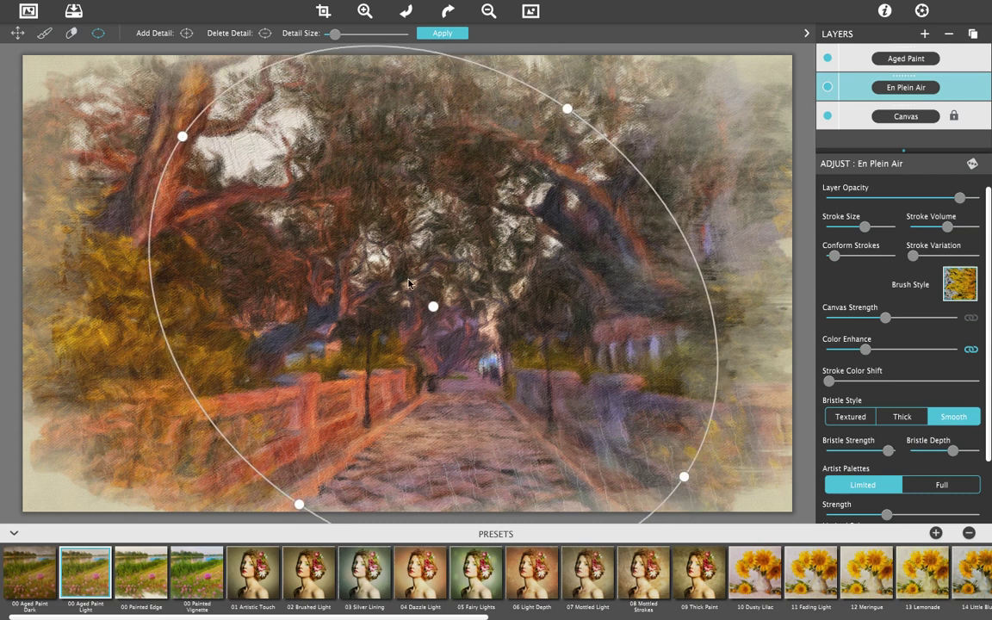
pyautogui.moveTo(433, 305); pyautogui.dragTo(426, 296)
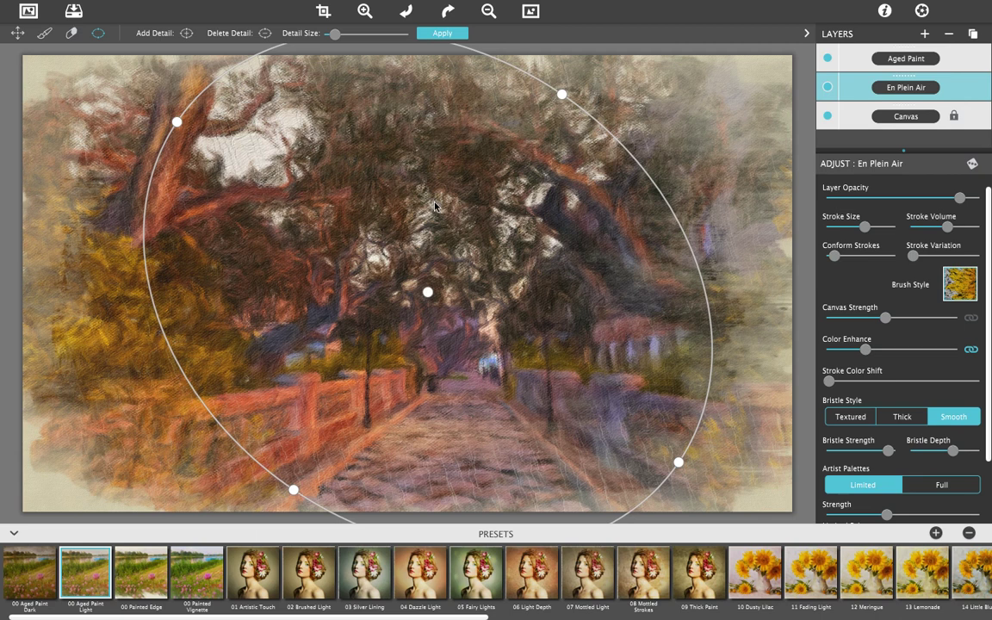
# - Reduce Detail Size to its minimum, apply the detail, and drop the ellipse
pyautogui.moveTo(332, 40)
pyautogui.moveTo(332, 39); pyautogui.dragTo(391, 34)
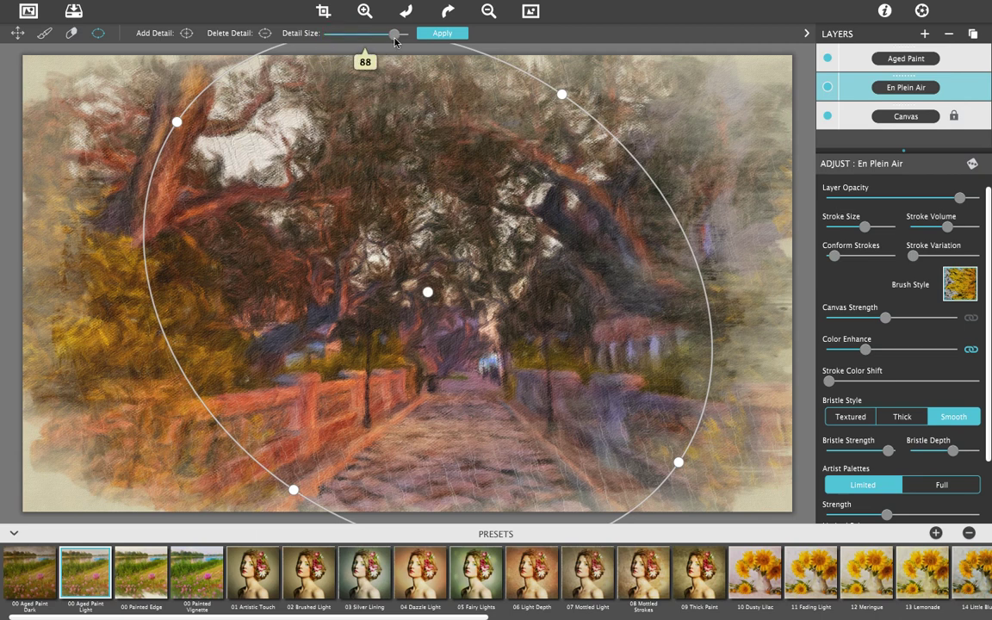
pyautogui.click(442, 34)
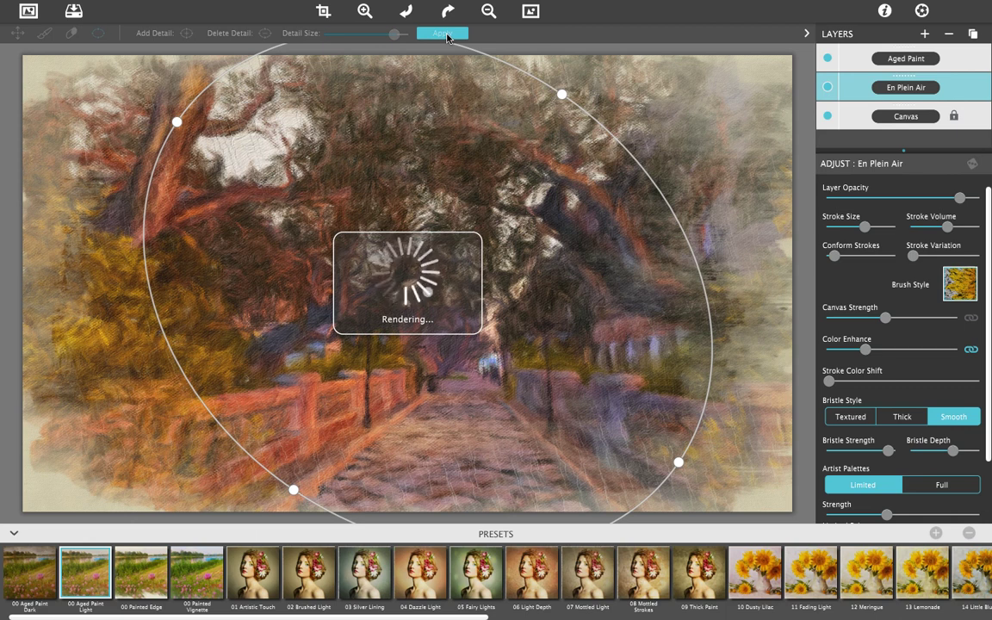
pyautogui.moveTo(355, 36); pyautogui.dragTo(306, 35)
pyautogui.click(442, 34)
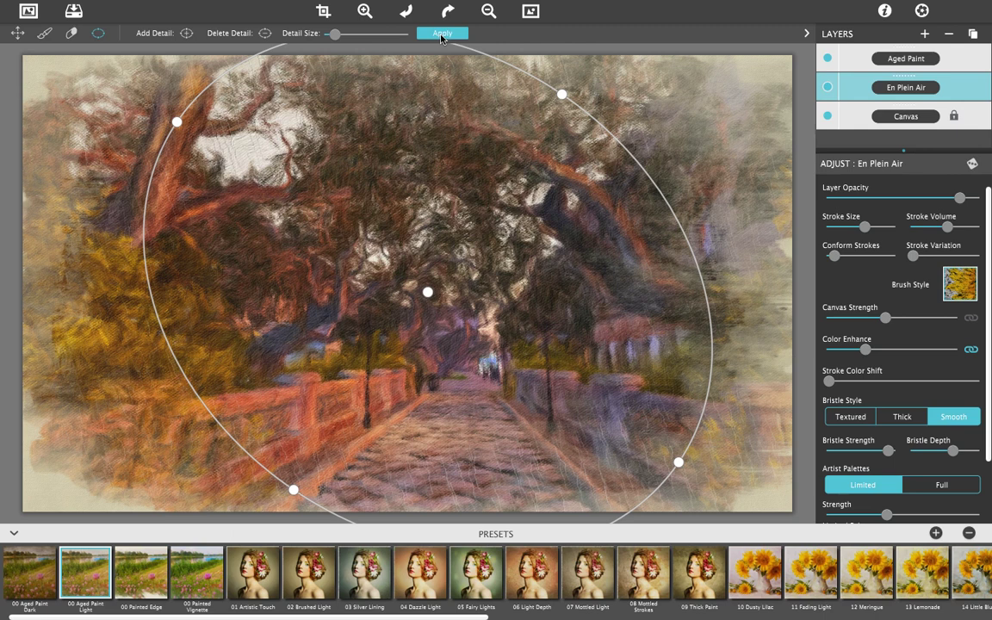
pyautogui.click(442, 35)
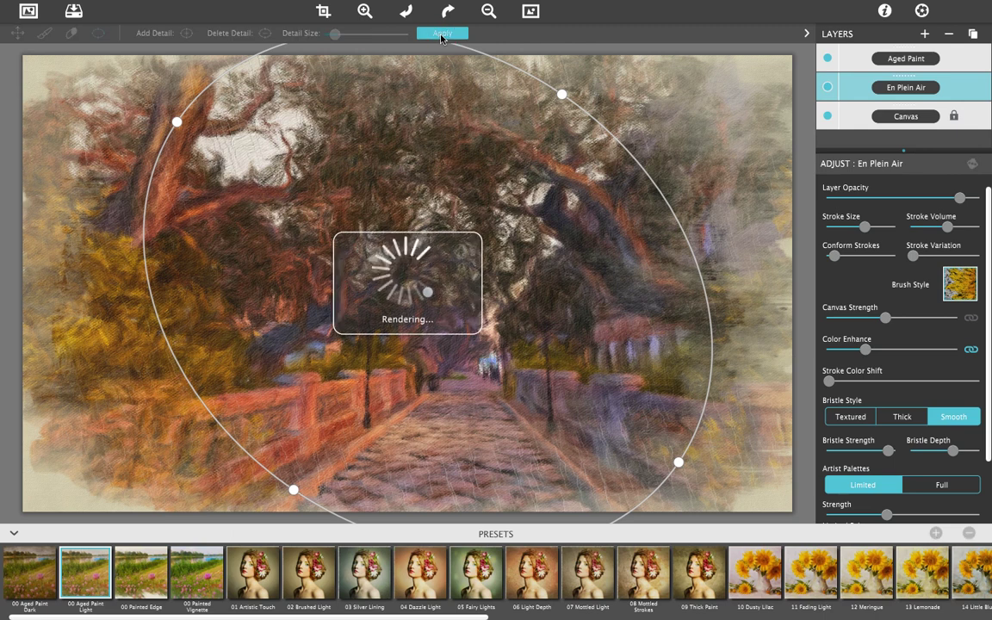
pyautogui.click(636, 67)
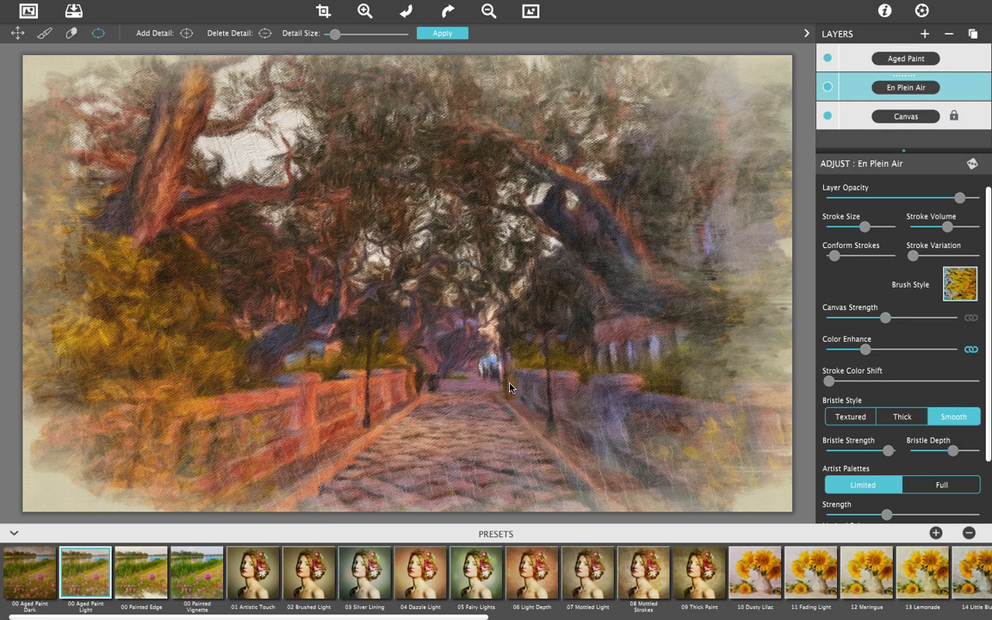
# - Re-render the bridge painting with the 08 Mottled Strokes preset
pyautogui.click(636, 578)
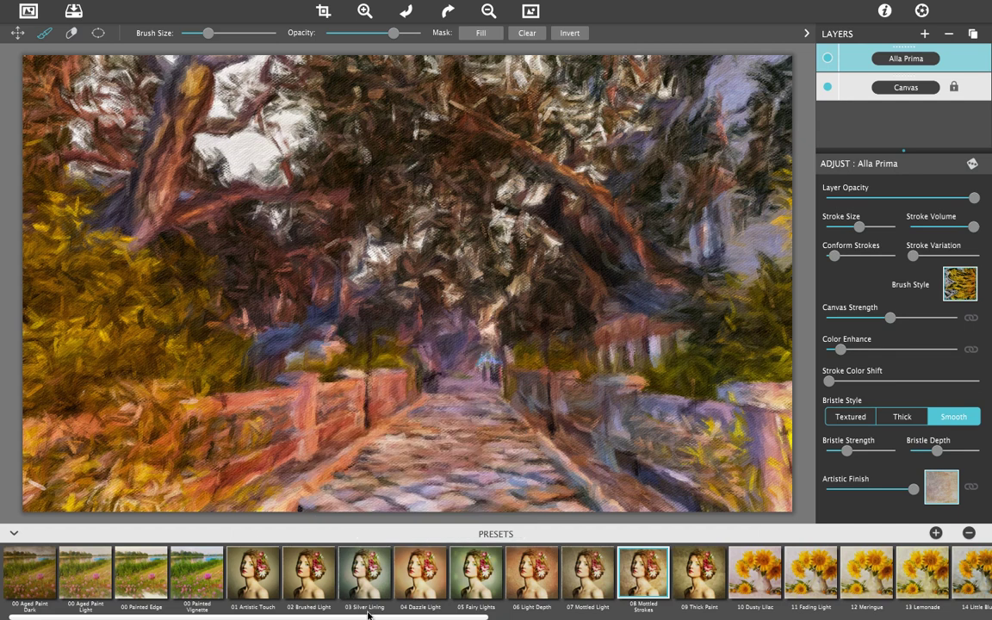
pyautogui.moveTo(374, 617); pyautogui.dragTo(654, 617)
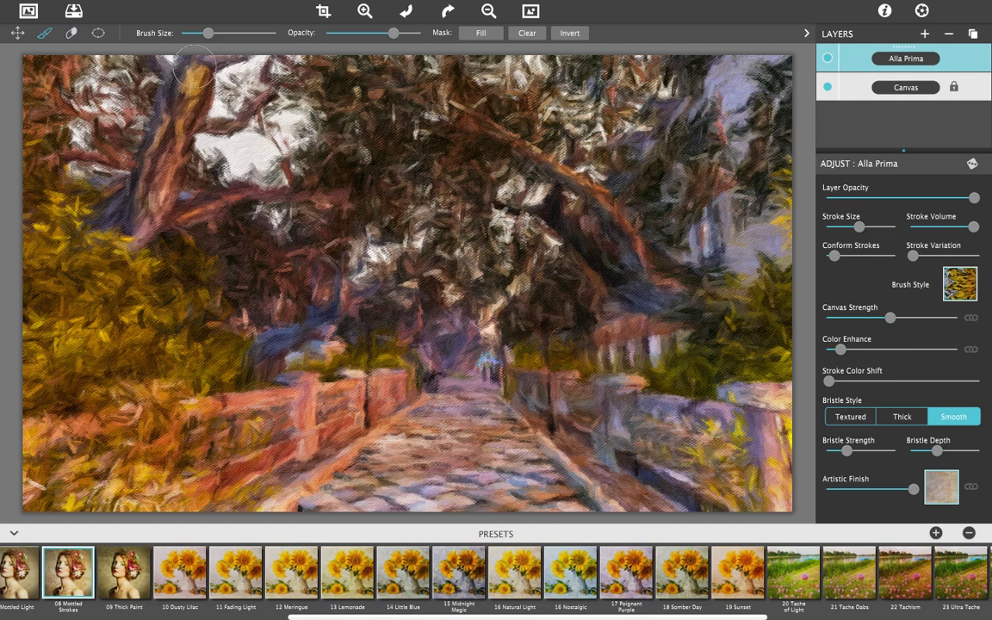
pyautogui.click(97, 33)
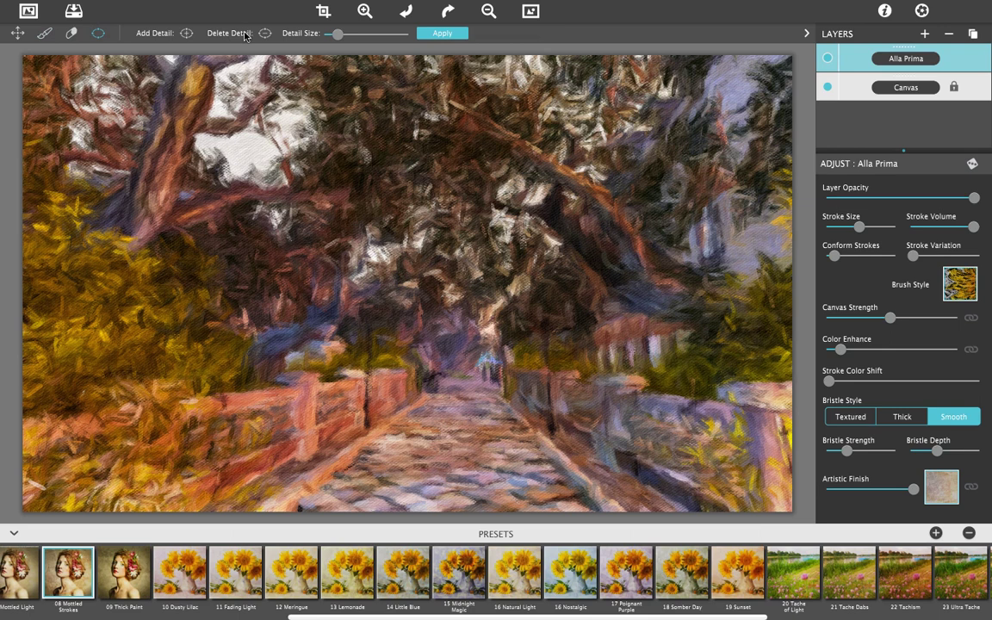
# - Add a tall detail oval over the cobbled path and lamp posts, then apply it
pyautogui.click(186, 33)
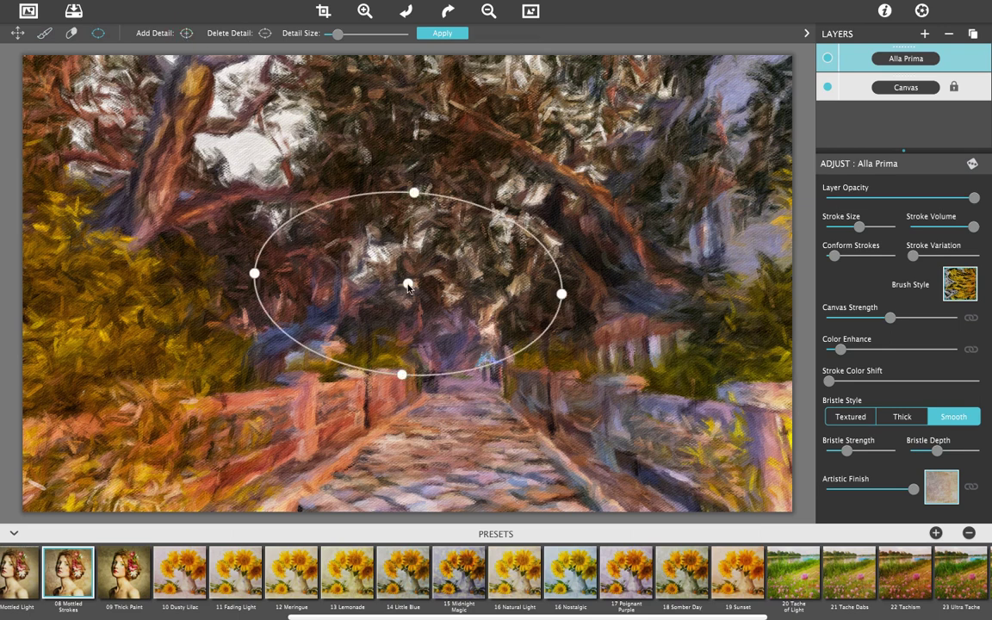
pyautogui.moveTo(414, 297); pyautogui.dragTo(448, 424)
pyautogui.moveTo(454, 332); pyautogui.dragTo(441, 261)
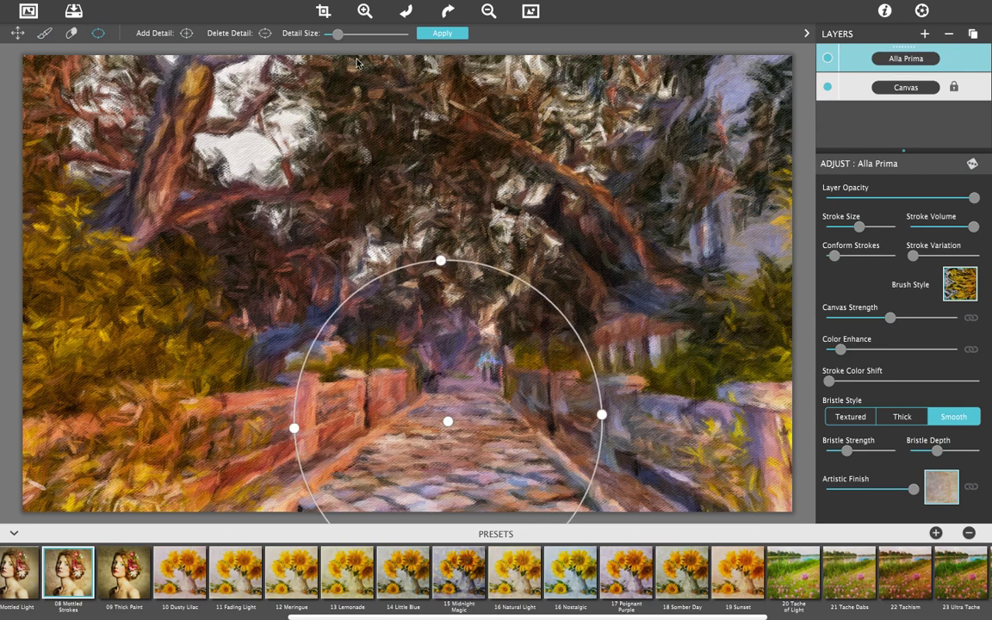
pyautogui.click(440, 34)
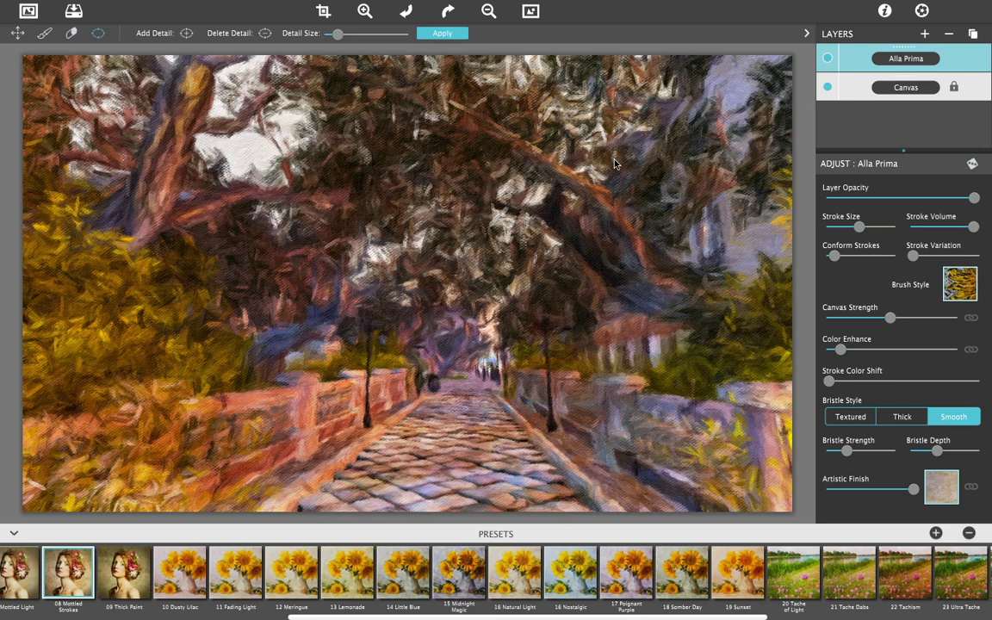
# - Raise the Alla Prima layer's Color Enhance past 62 for brighter, more saturated hues
pyautogui.click(841, 349)
pyautogui.moveTo(884, 353); pyautogui.dragTo(885, 353)
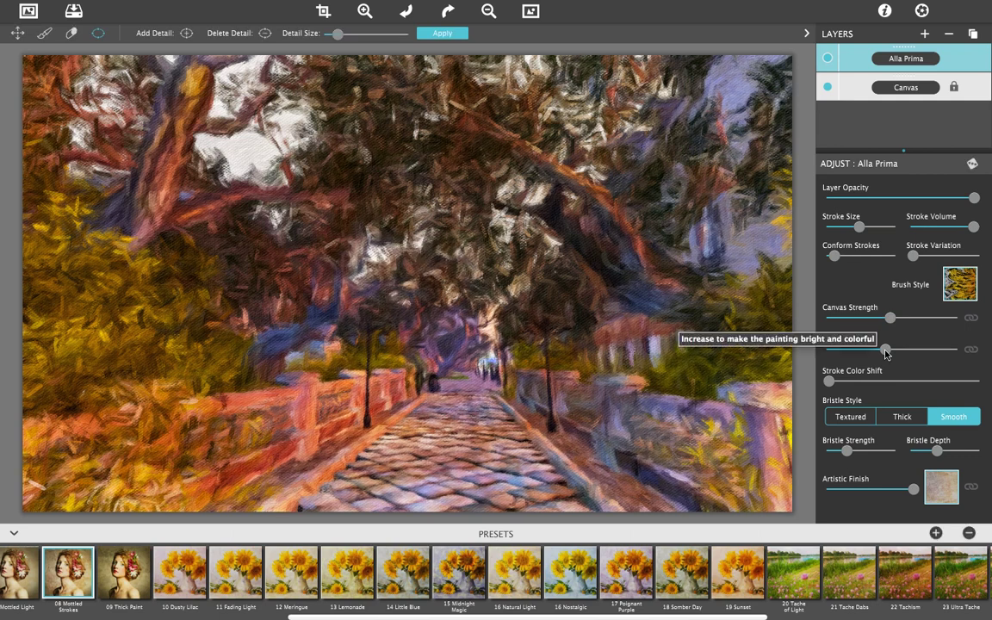
pyautogui.moveTo(886, 349); pyautogui.dragTo(914, 349)
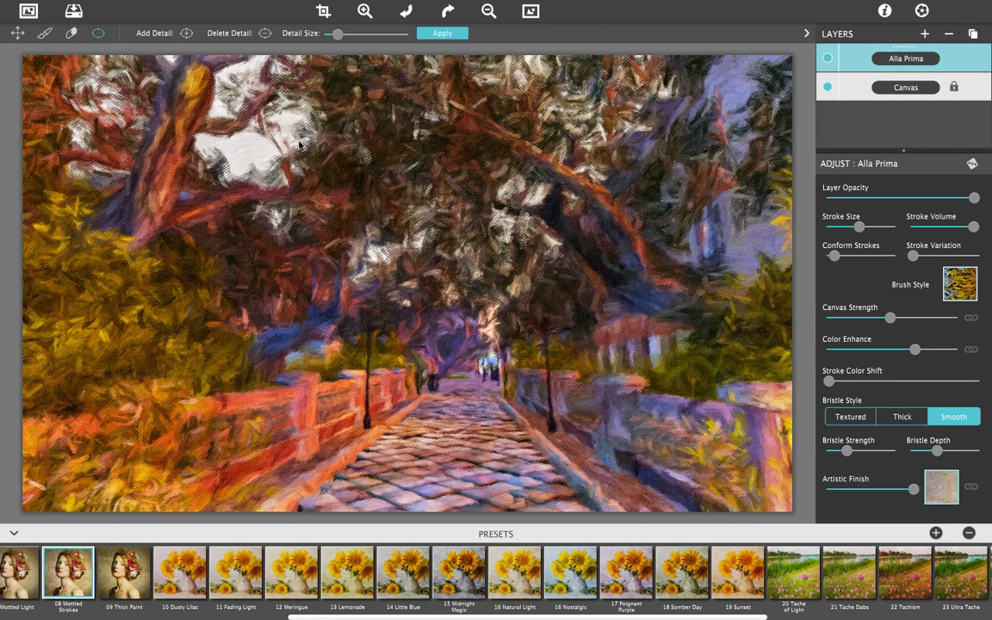
# - Start saving the painting as JPEG with quality raised toward Best
pyautogui.click(76, 12)
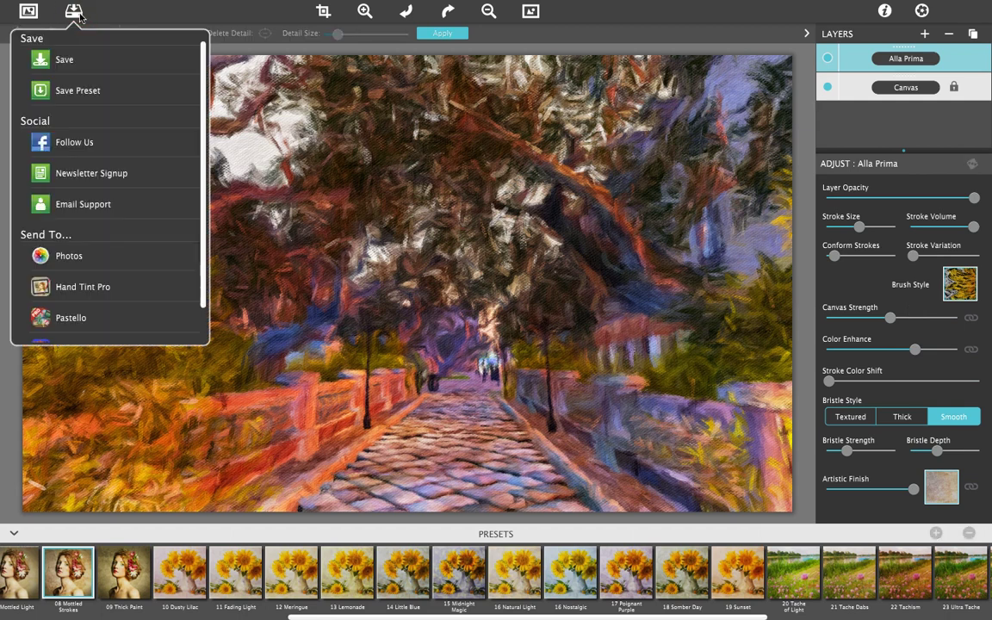
pyautogui.click(77, 62)
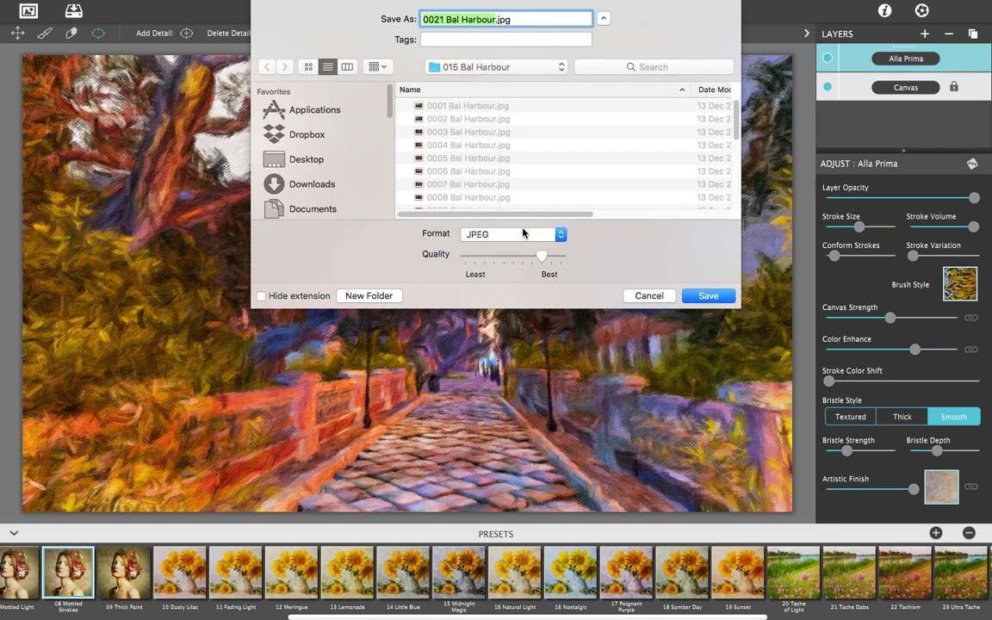
pyautogui.click(523, 234)
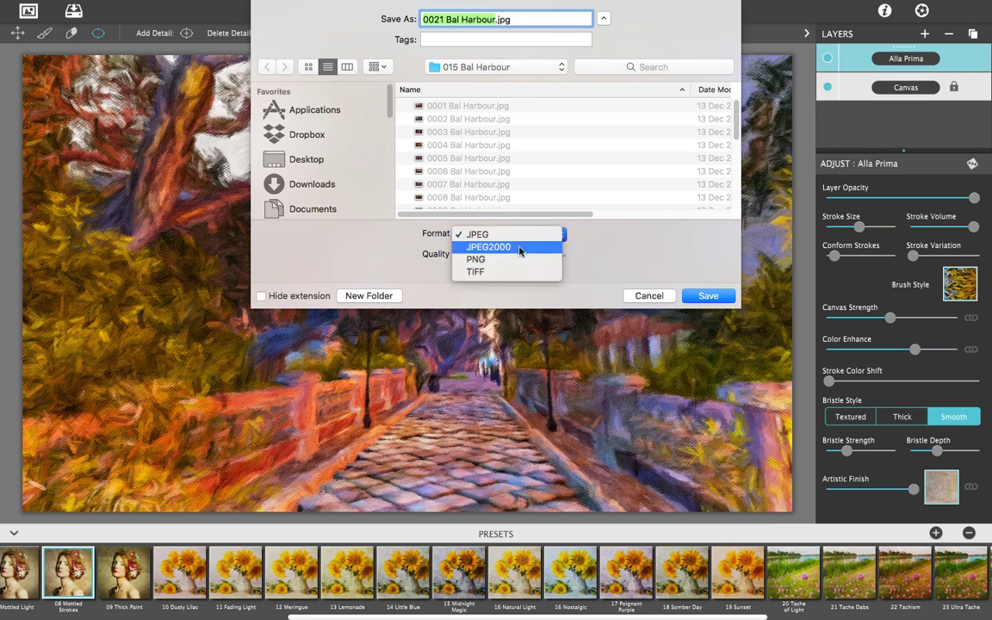
pyautogui.click(505, 234)
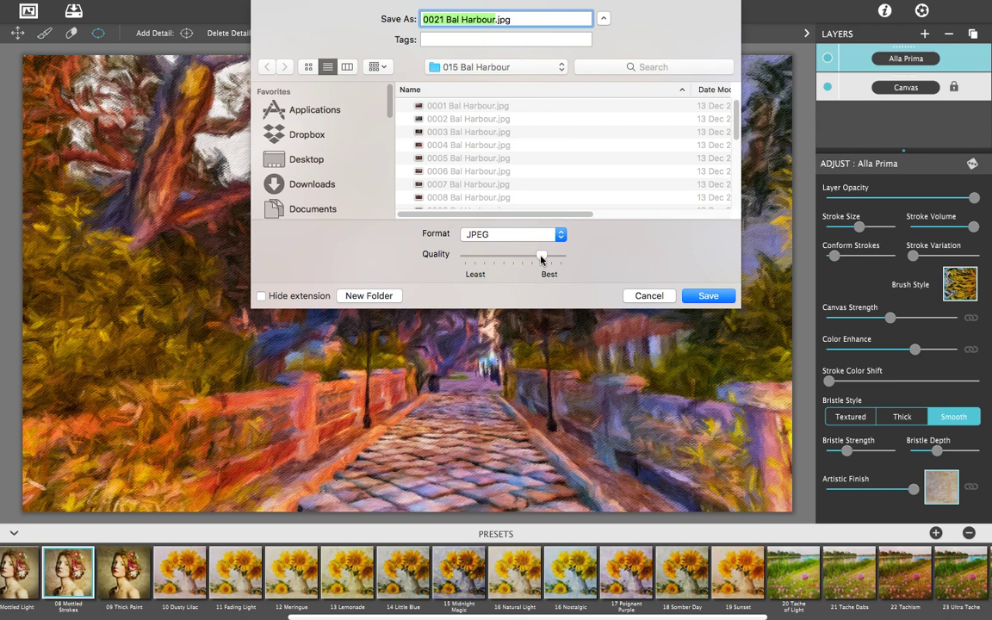
pyautogui.moveTo(541, 257); pyautogui.dragTo(551, 260)
pyautogui.scroll(-5, 482, 140)
# - Name the file Bal Harbour Impresso Pro 2.jpg and save it
pyautogui.click(503, 203)
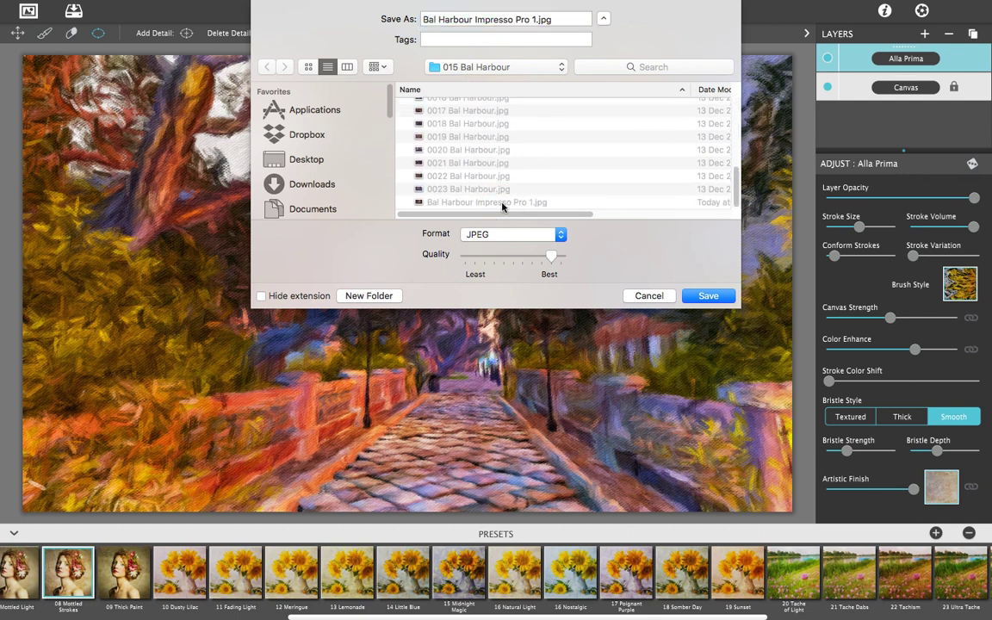
pyautogui.doubleClick(534, 19)
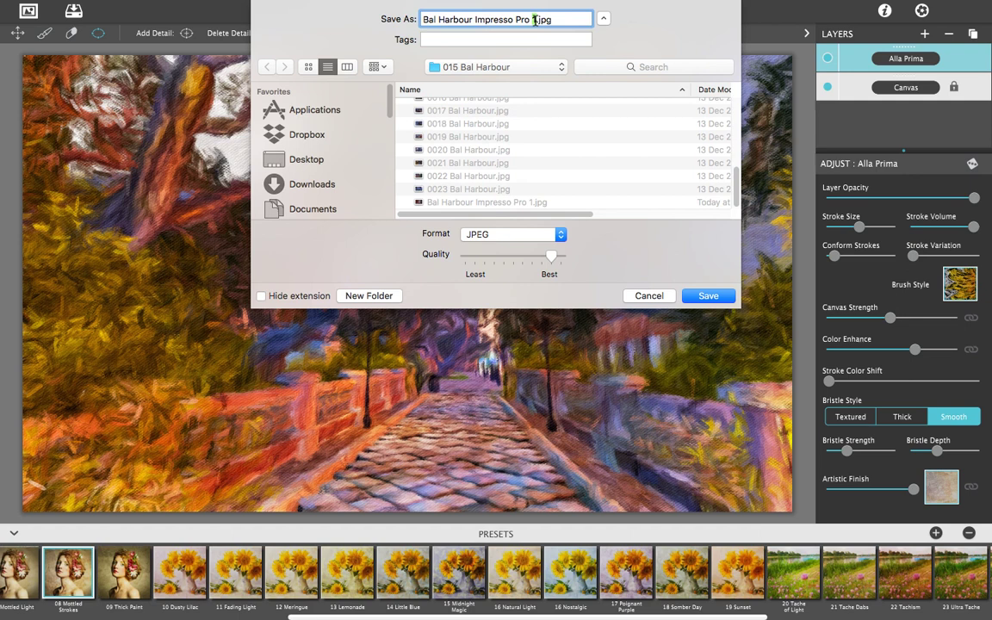
pyautogui.write('2')
pyautogui.click(702, 295)
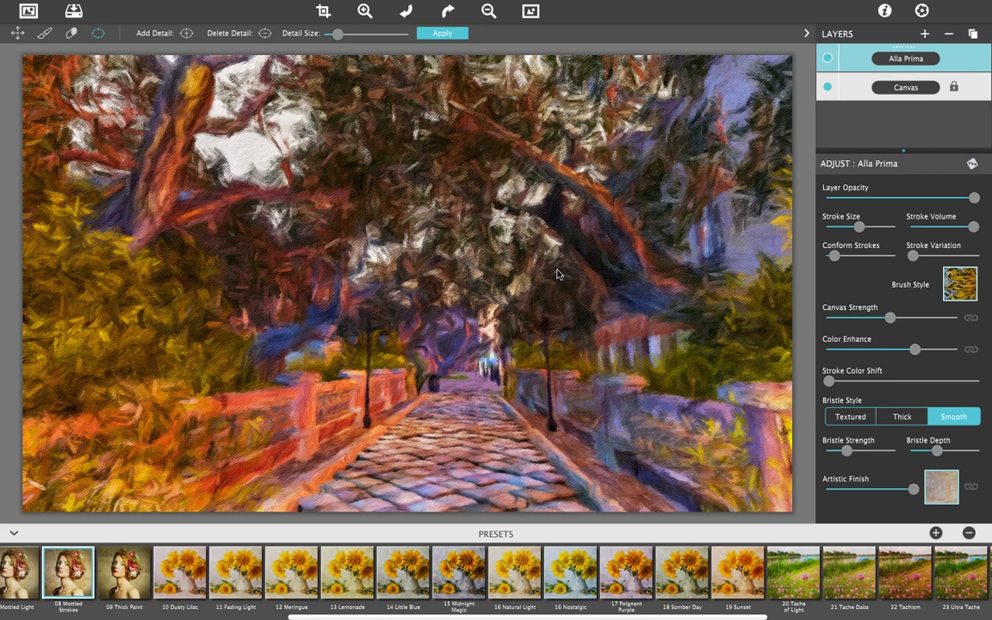
# - Open the Welcome to Artista Impresso Pro screen with the info icon
pyautogui.click(884, 11)
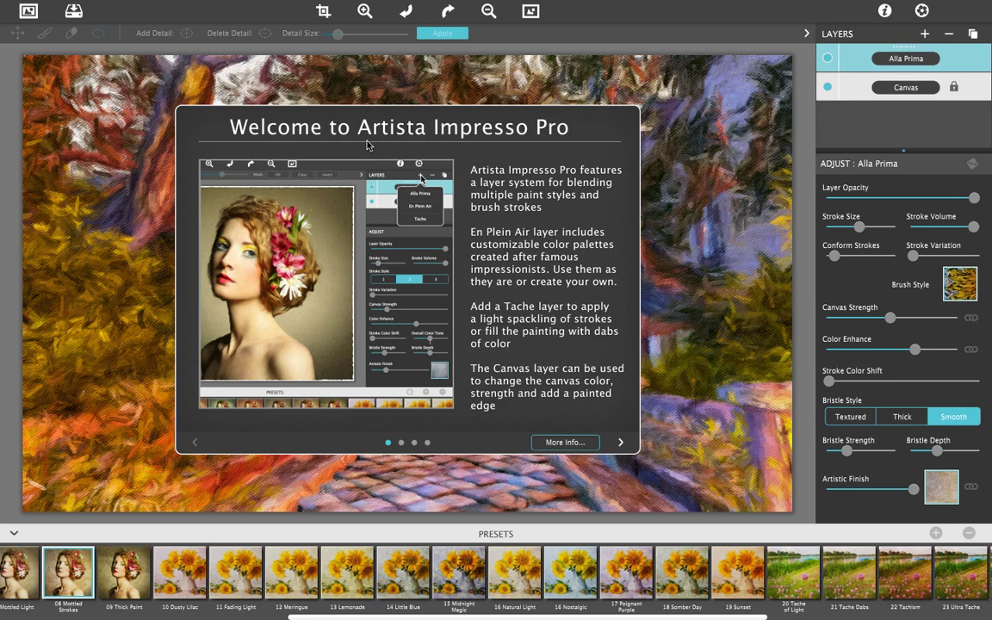